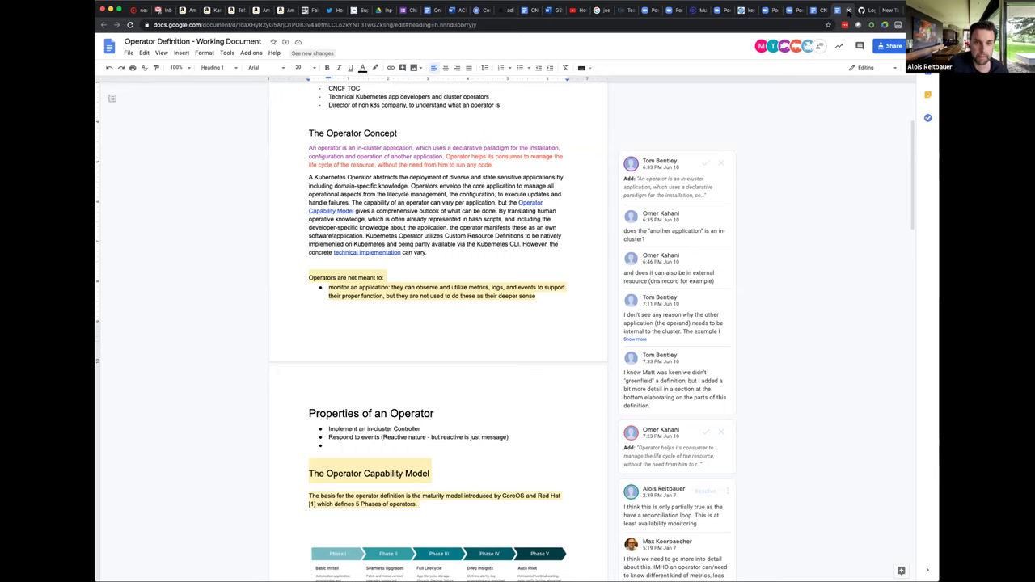
Close the Operator Definition document and open the topic area questionnaire linked in the 2020-06-17 meeting agenda
click(848, 11)
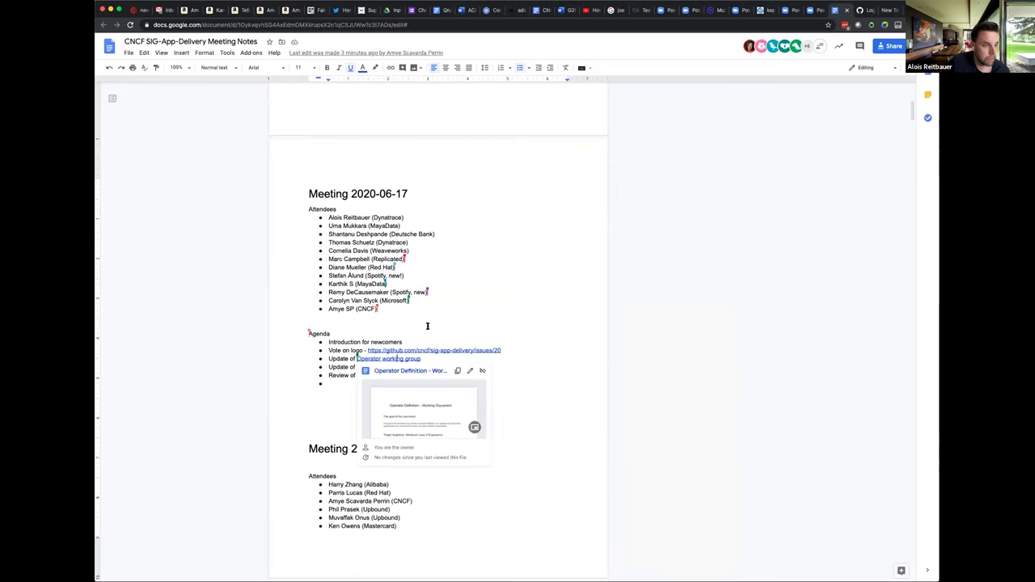
click(530, 391)
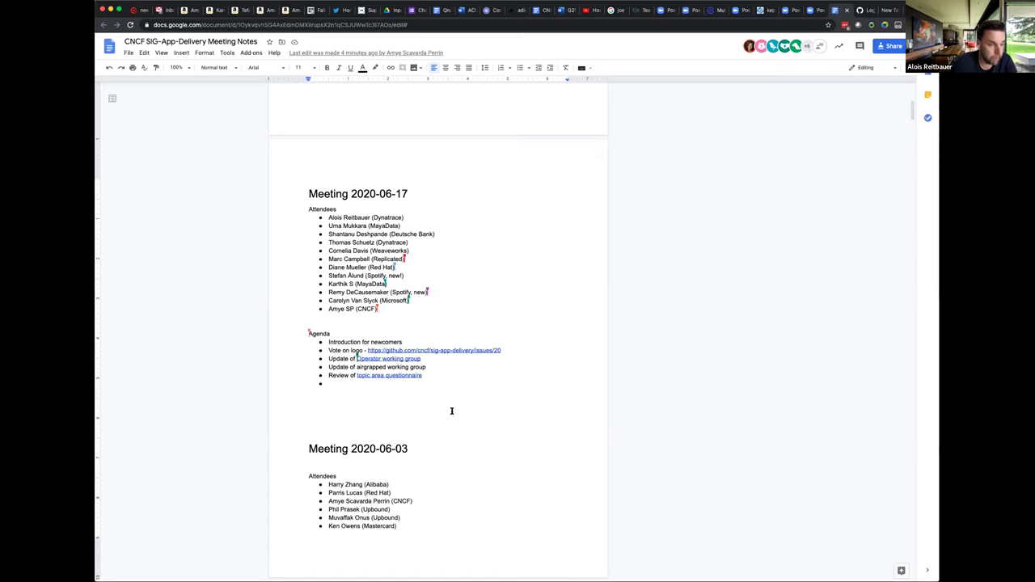
click(416, 375)
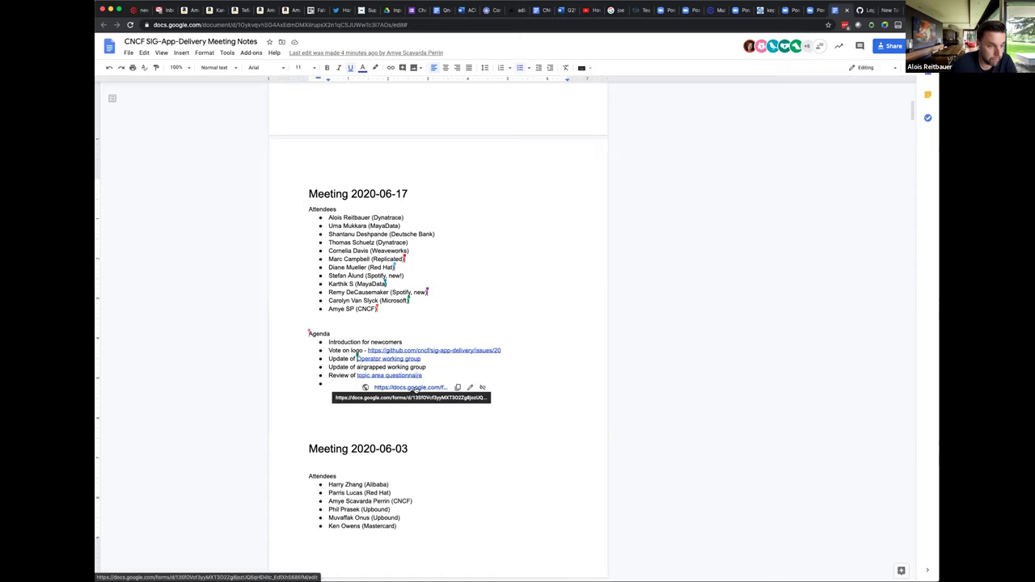
click(417, 388)
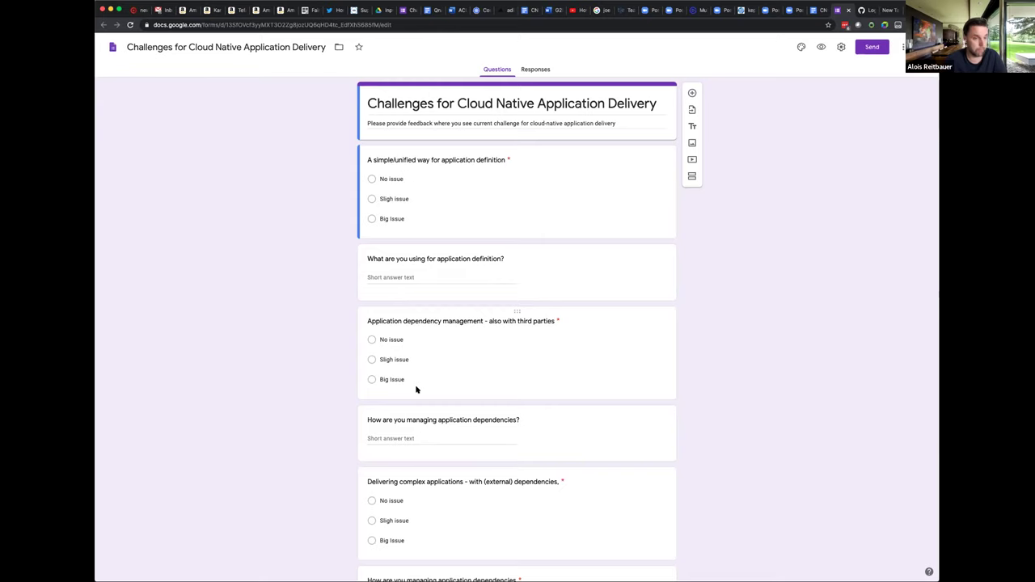
Correct the "Sligh issue" option to "Slight issue" in the question about a simple/unified way for application definition
click(390, 200)
click(392, 206)
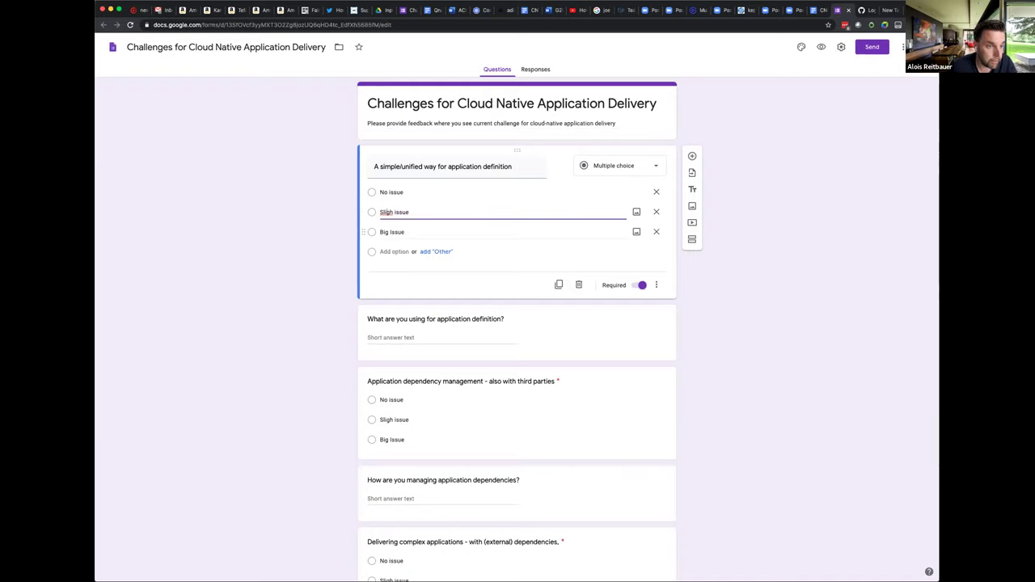
text(t)
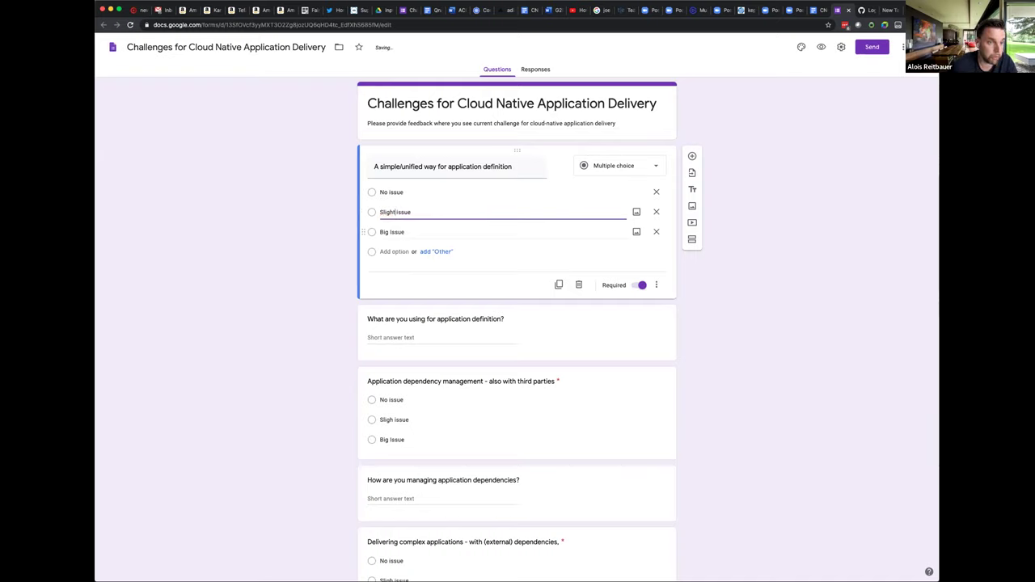
click(312, 225)
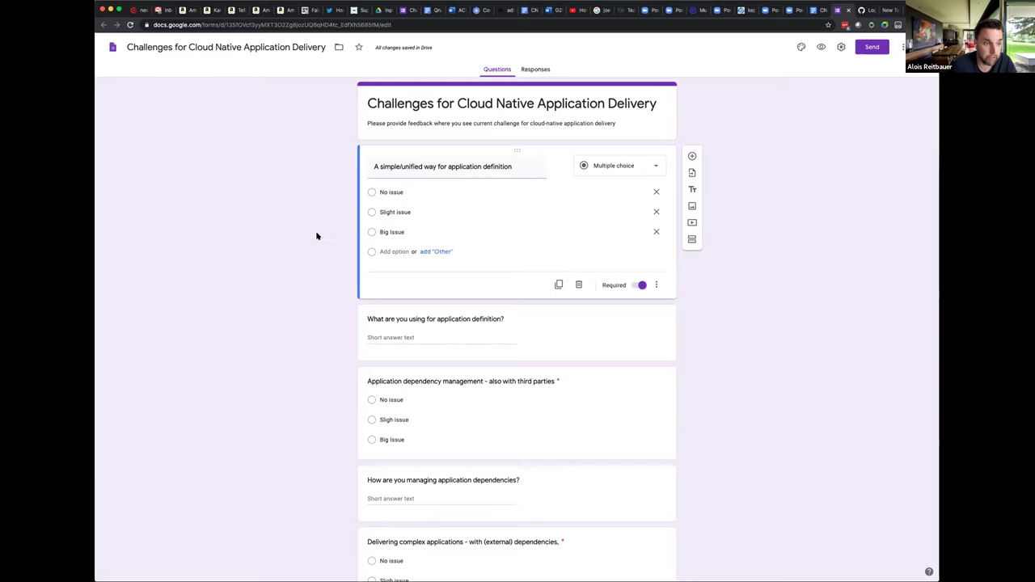
Correct the misspelled middle option to "Slight issue" in the "Application dependency management - also with third parties" question
scroll(388, 351, down, 2)
scroll(388, 351, down, 2)
click(383, 353)
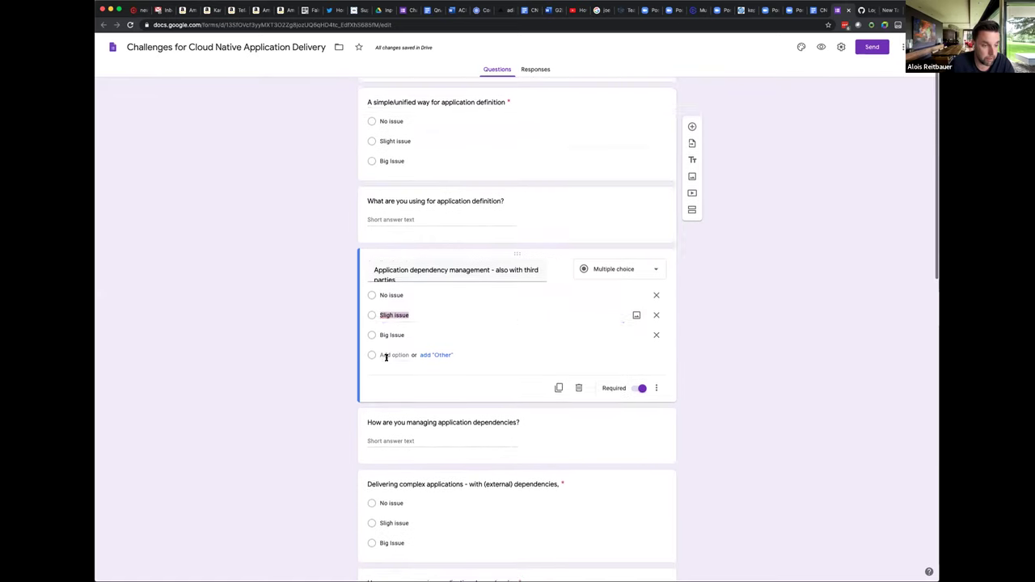
click(393, 316)
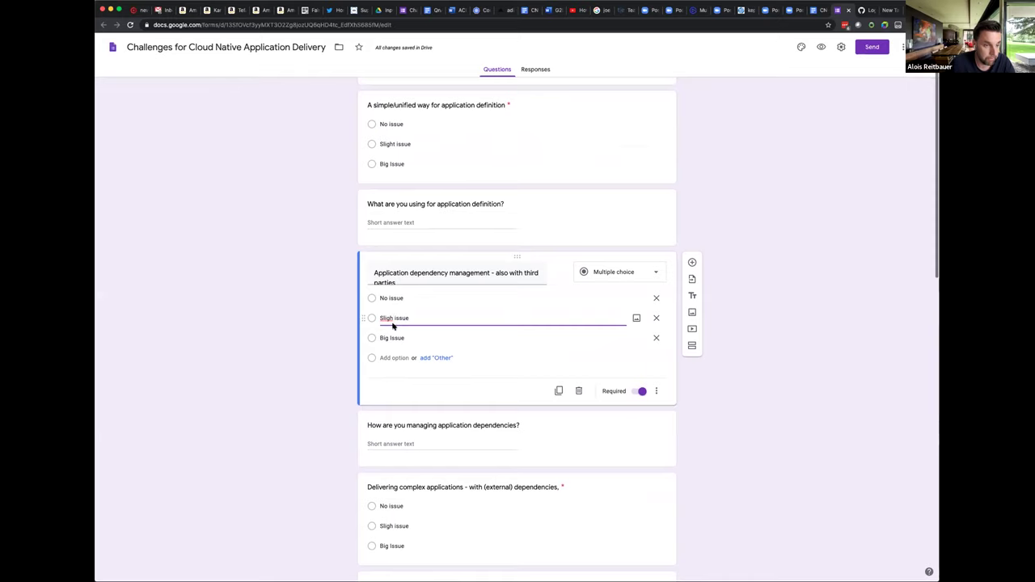
text(t)
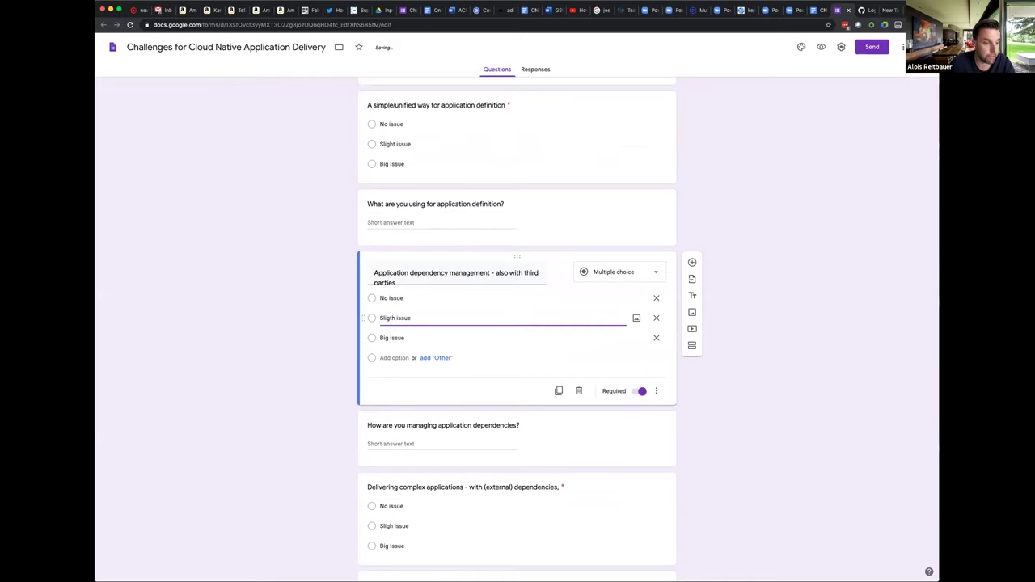
key(BackSpace)
key(Right)
text(t)
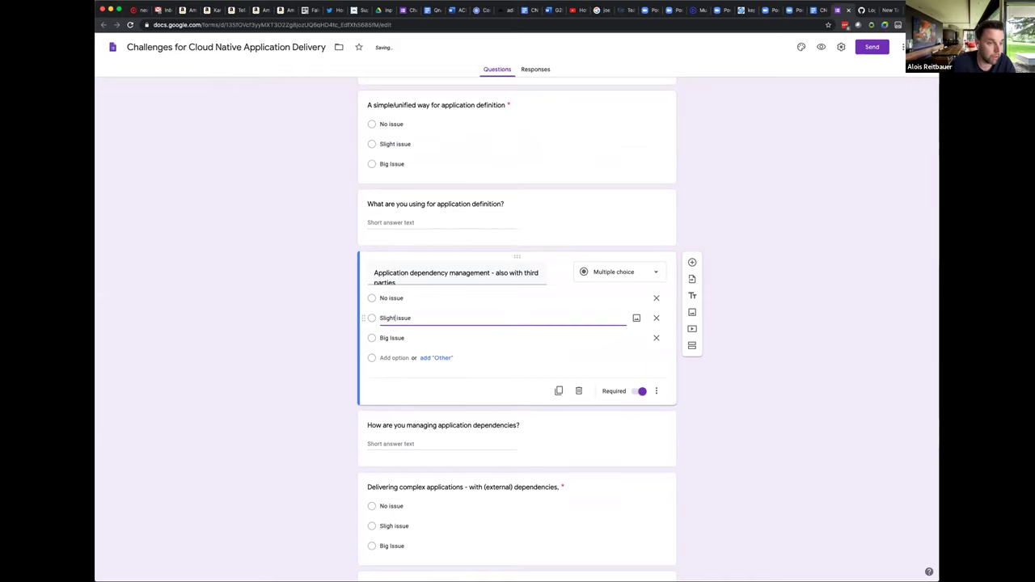
Correct the misspelled option to "Slight issue" in the question on delivering complex applications with (external) dependencies
scroll(474, 98, up, 1)
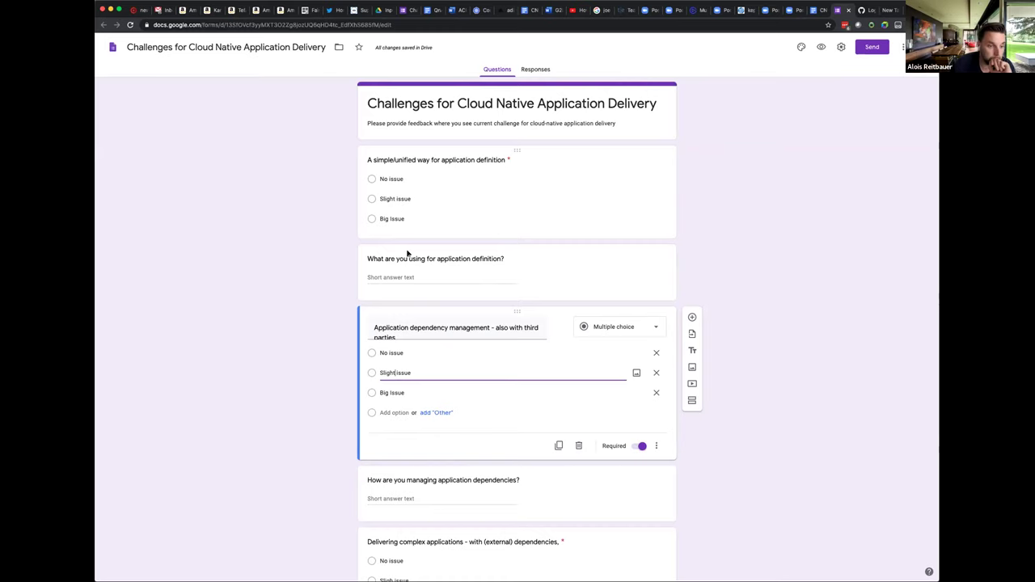
scroll(439, 353, down, 1)
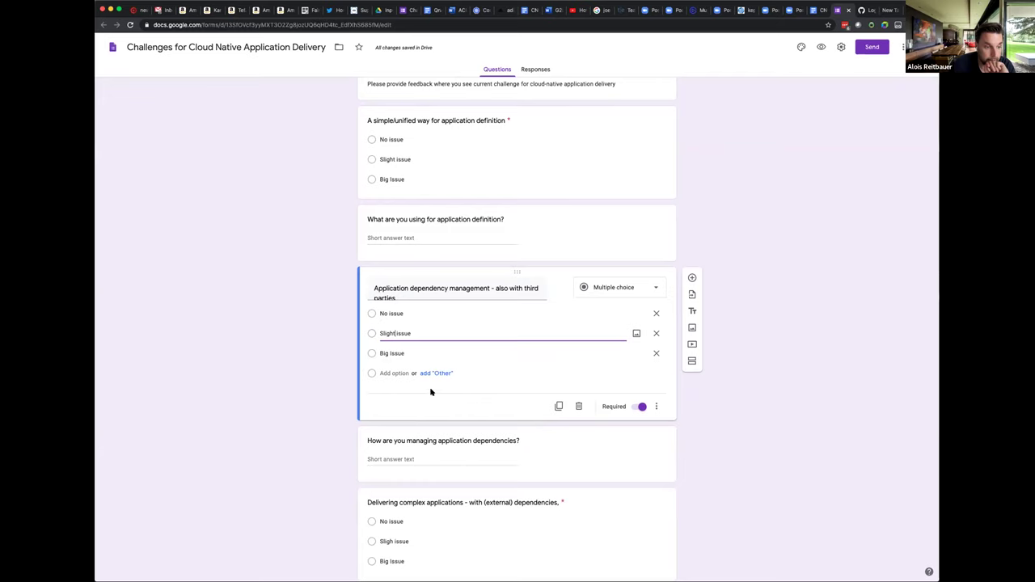
scroll(607, 386, down, 1)
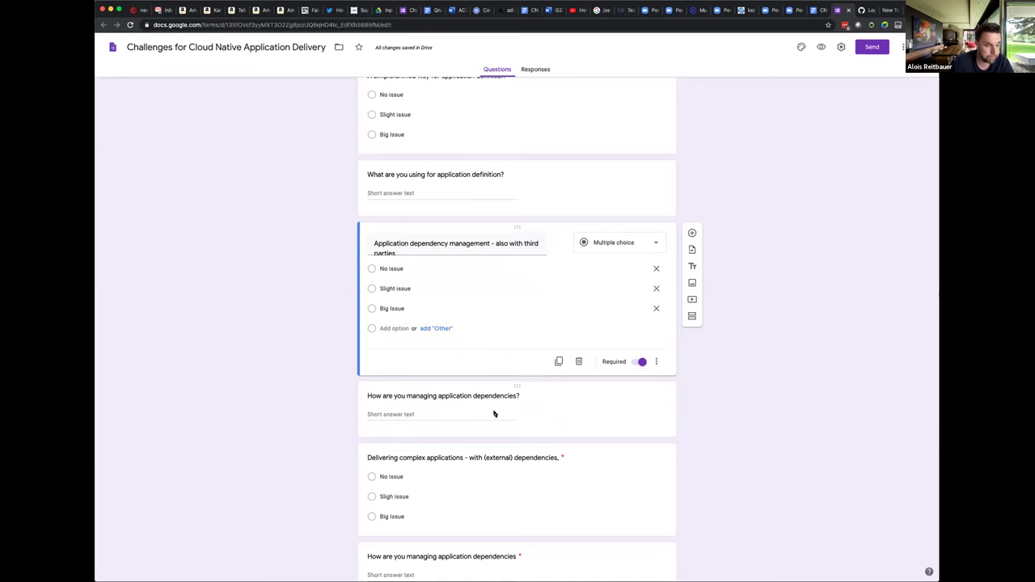
scroll(492, 411, down, 2)
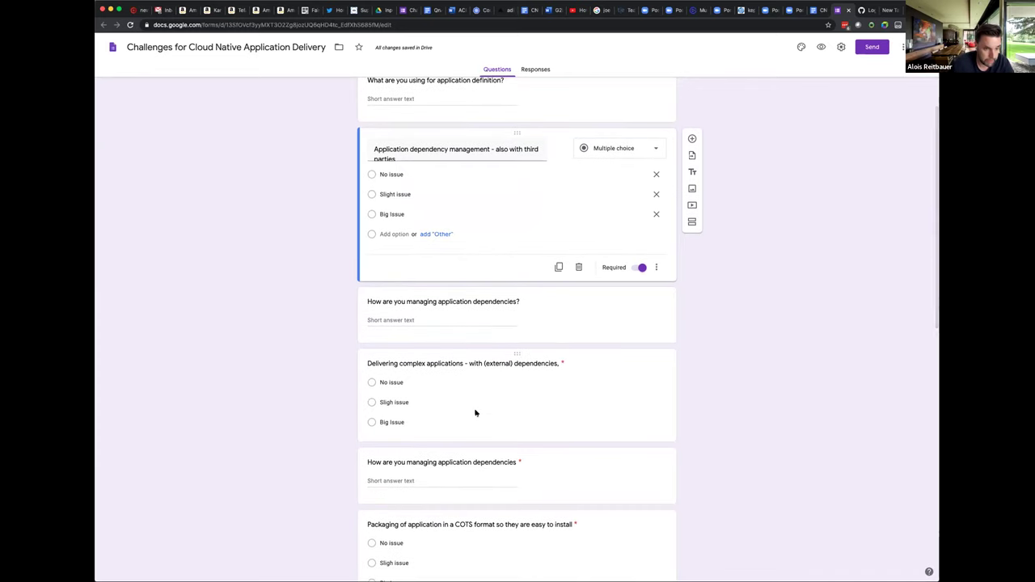
scroll(434, 399, down, 1)
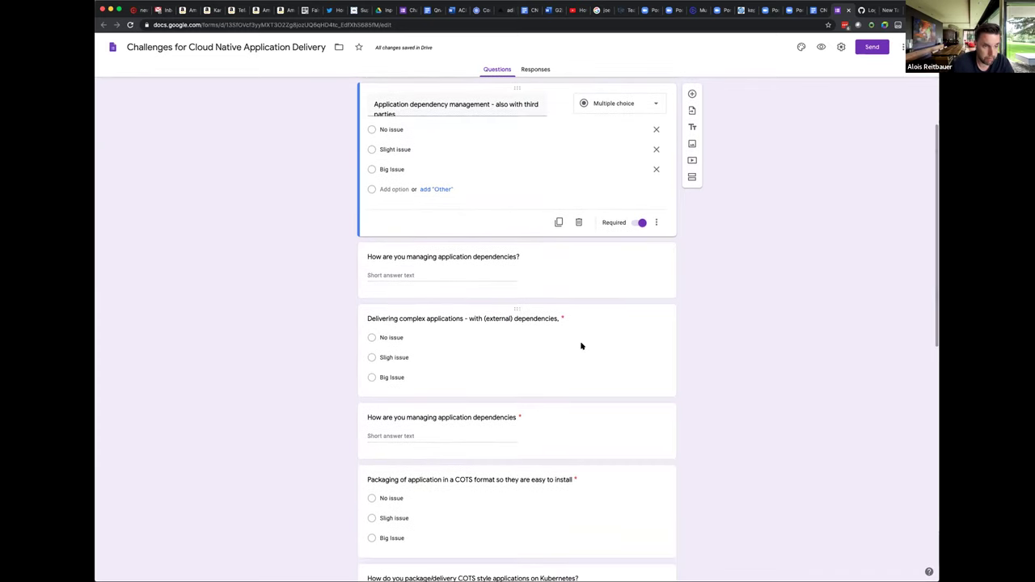
click(391, 357)
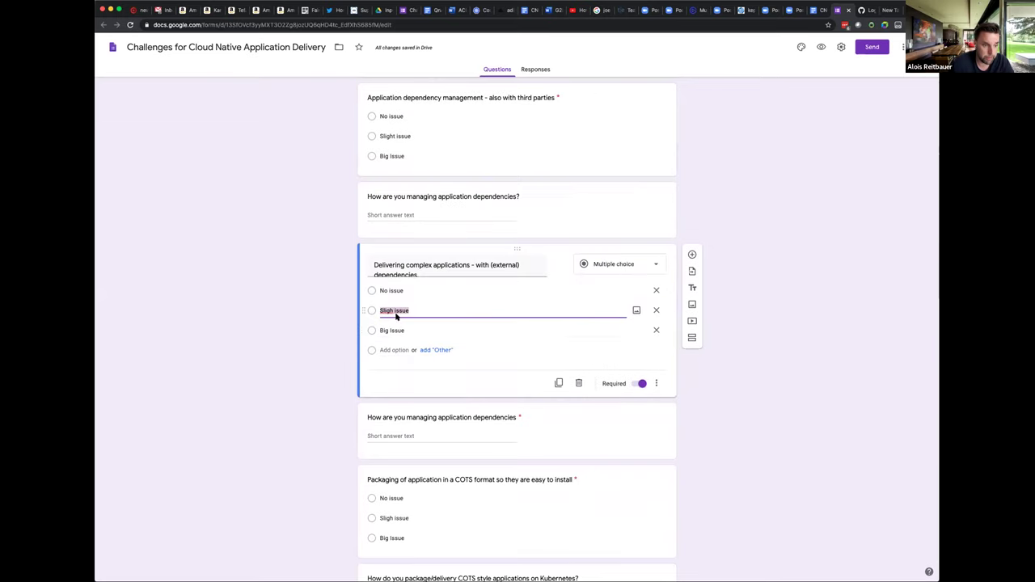
text(t)
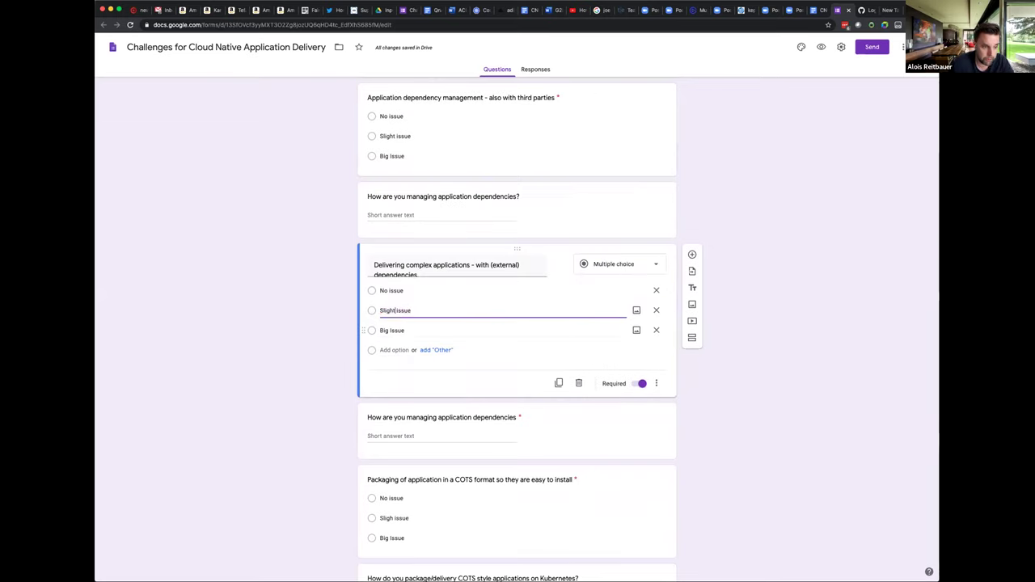
click(330, 367)
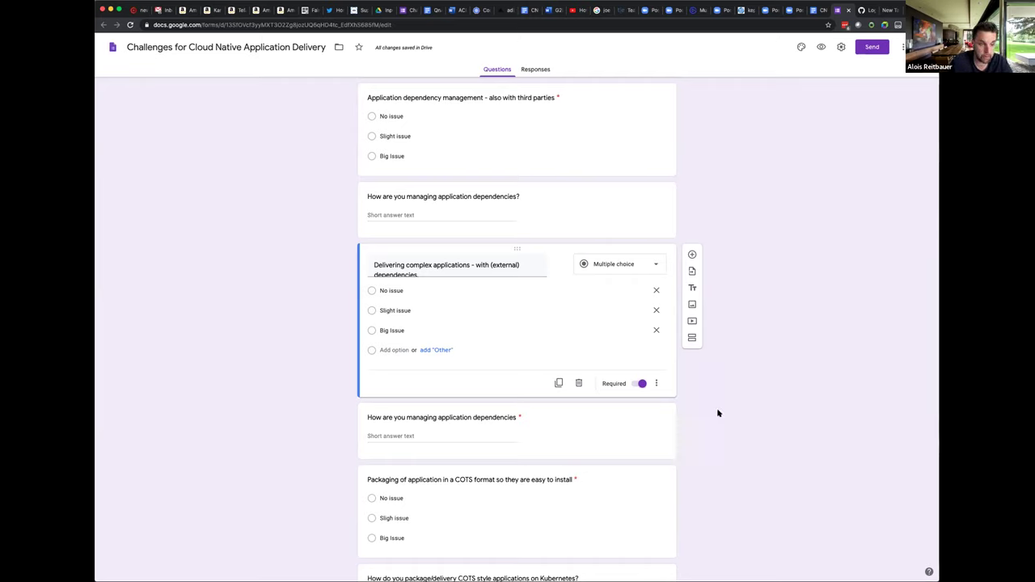
Correct the misspelled option to "Slight issue" in the question on packaging applications in a COTS format
scroll(718, 413, down, 2)
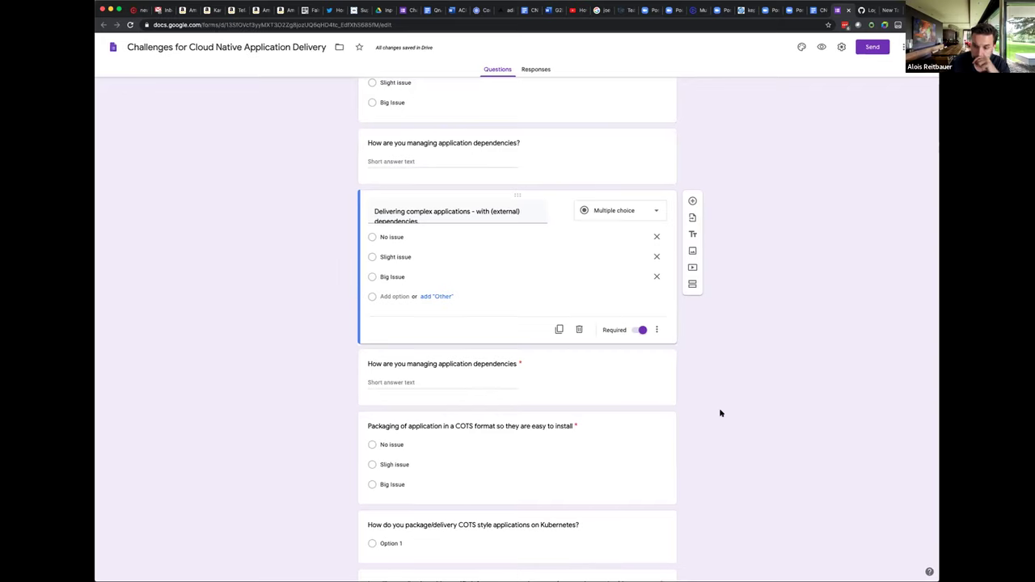
scroll(507, 398, down, 2)
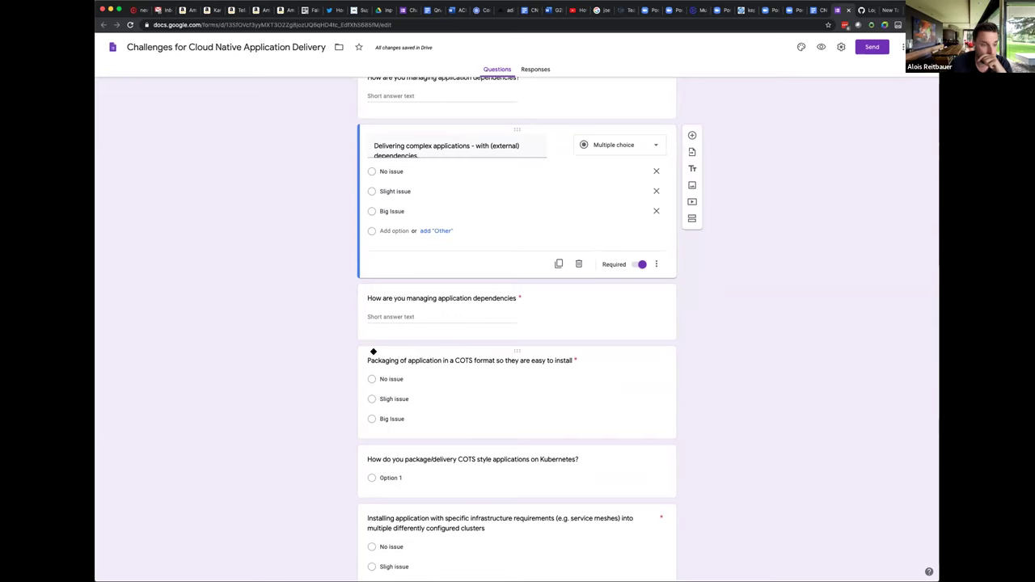
scroll(420, 375, down, 2)
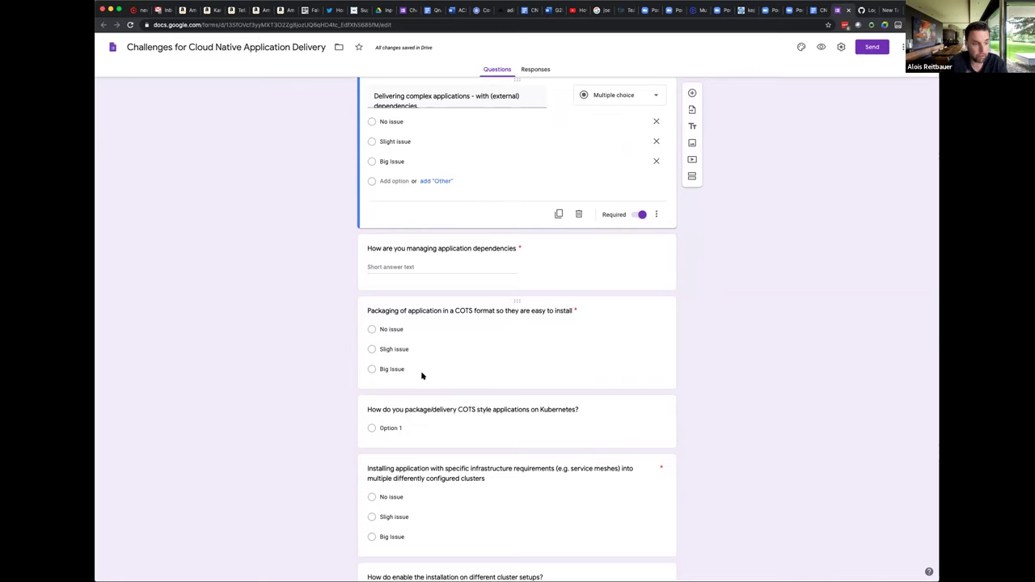
click(390, 349)
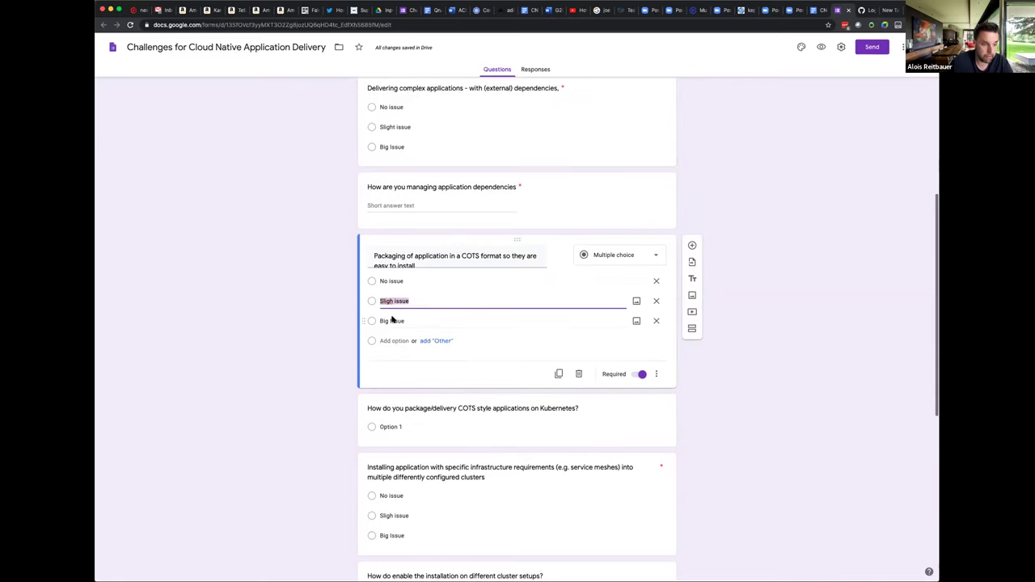
click(393, 302)
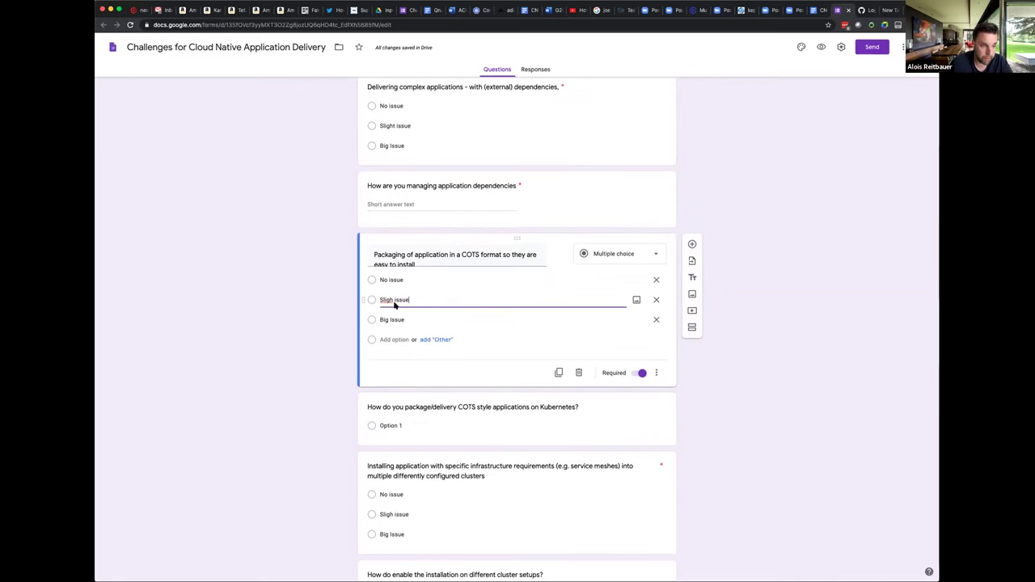
text(t)
click(308, 302)
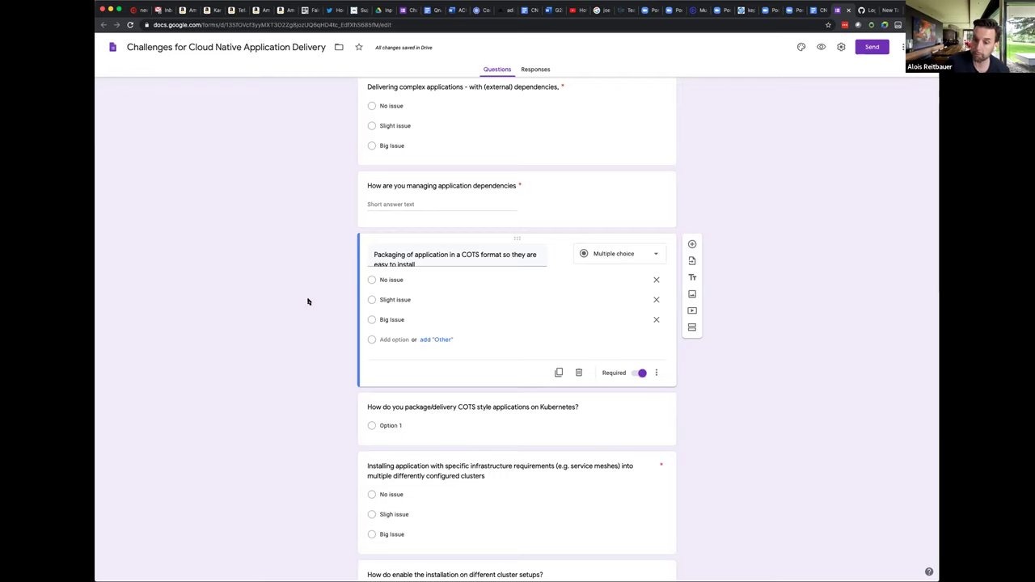
Change the question on how COTS style applications are packaged/delivered on Kubernetes from multiple choice to Short answer
click(421, 436)
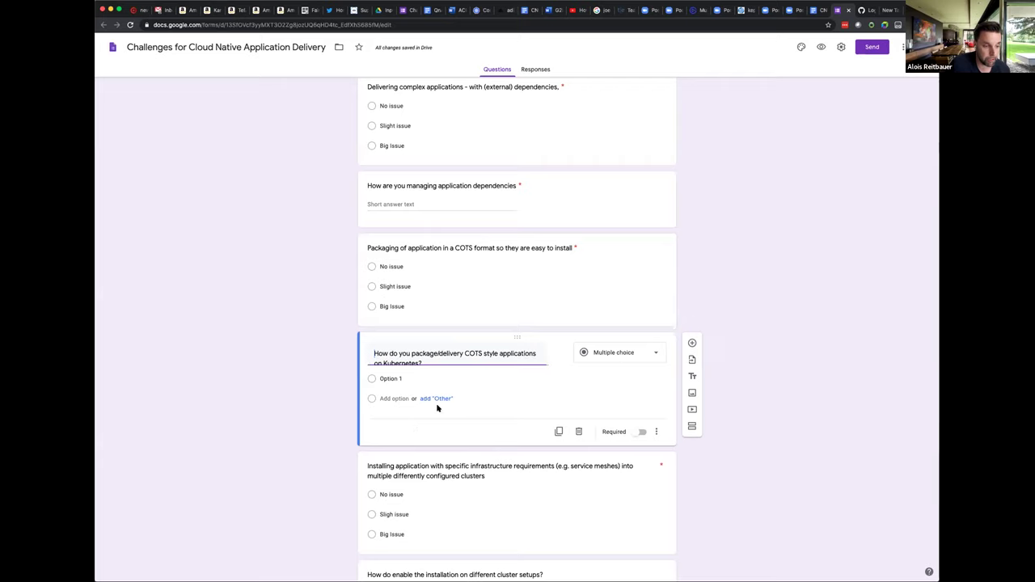
click(590, 356)
click(598, 321)
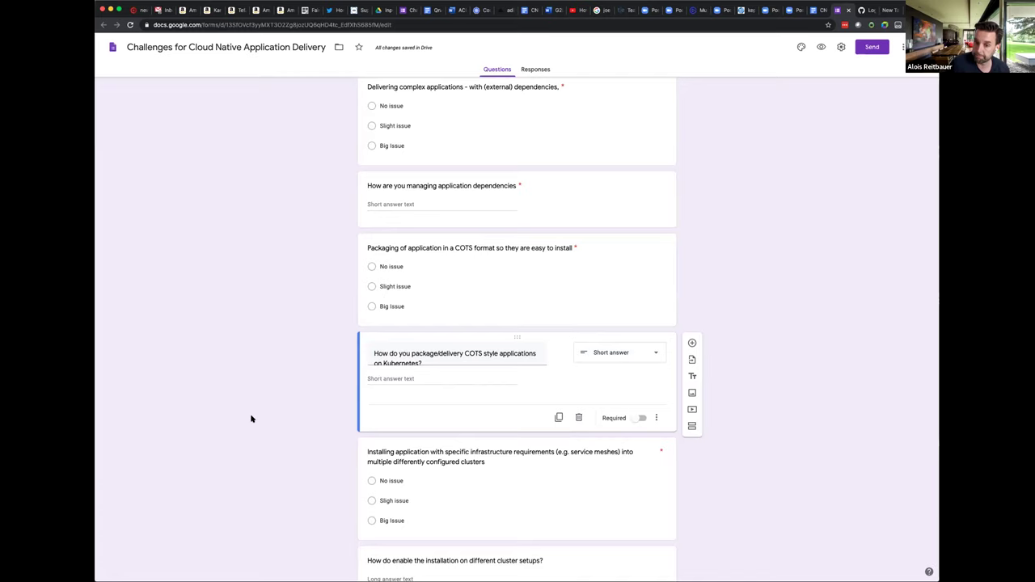
Correct the misspelled option to "Slight issue" in the question on installing applications with specific infrastructure requirements
scroll(251, 418, down, 2)
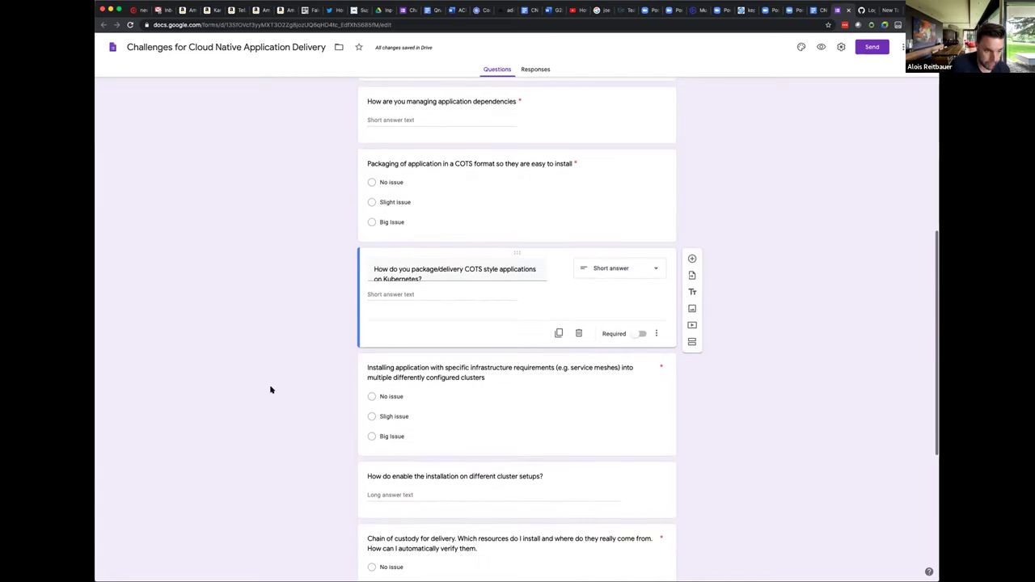
scroll(270, 389, down, 2)
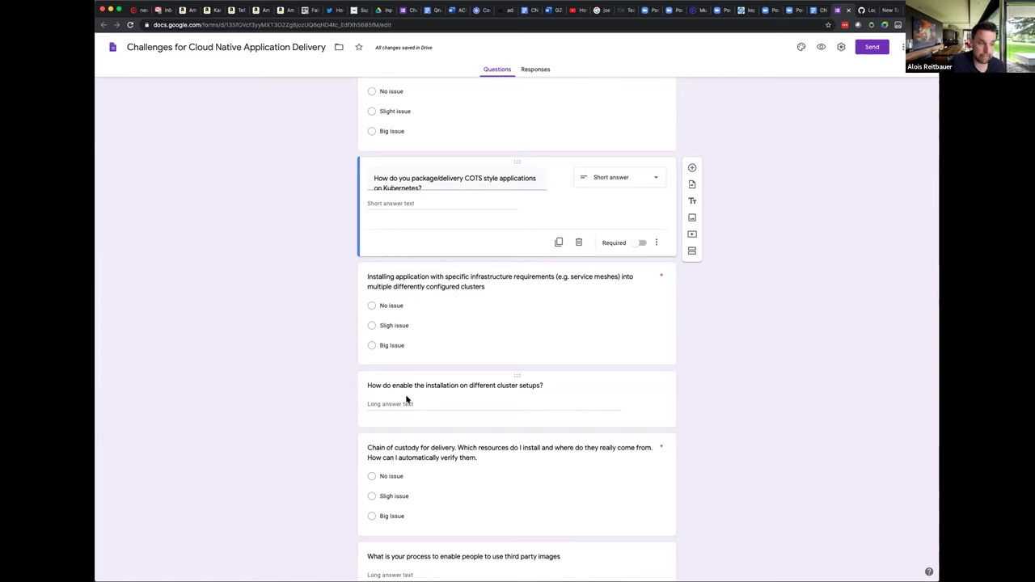
click(389, 325)
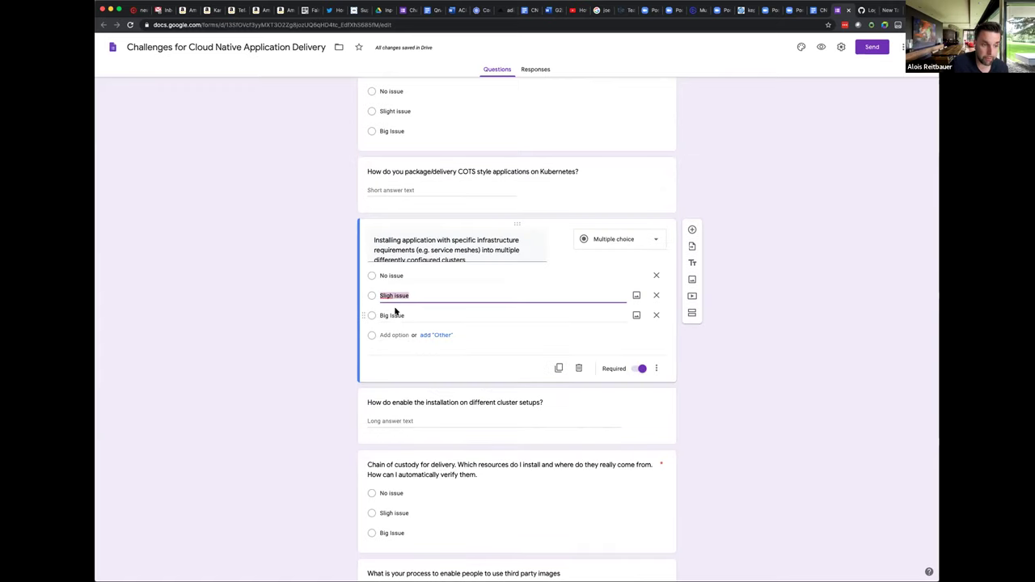
click(393, 296)
text(t)
click(331, 356)
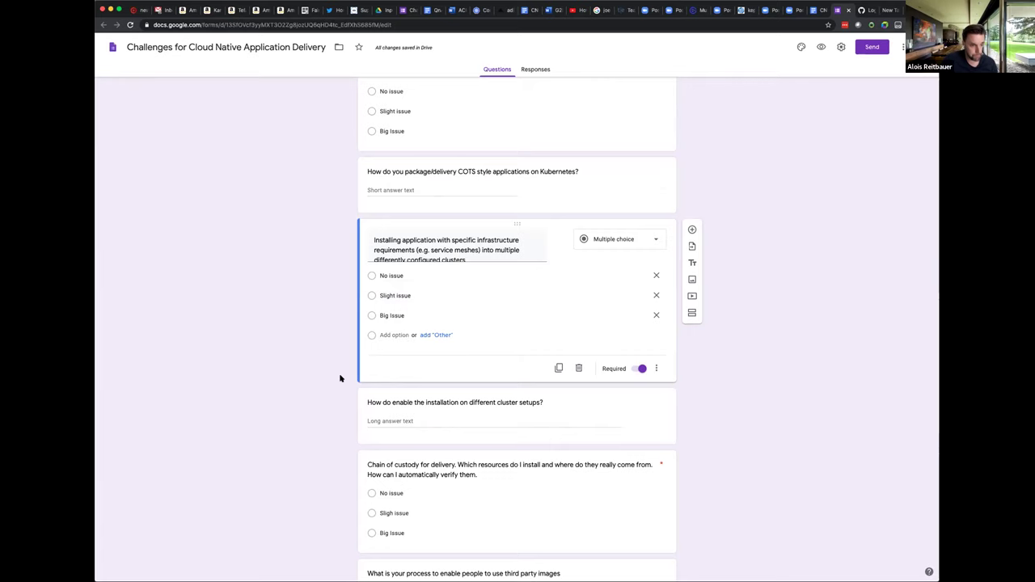
Review the remaining questions from cluster setups through automating the operations of cloud-native applications
scroll(457, 413, down, 2)
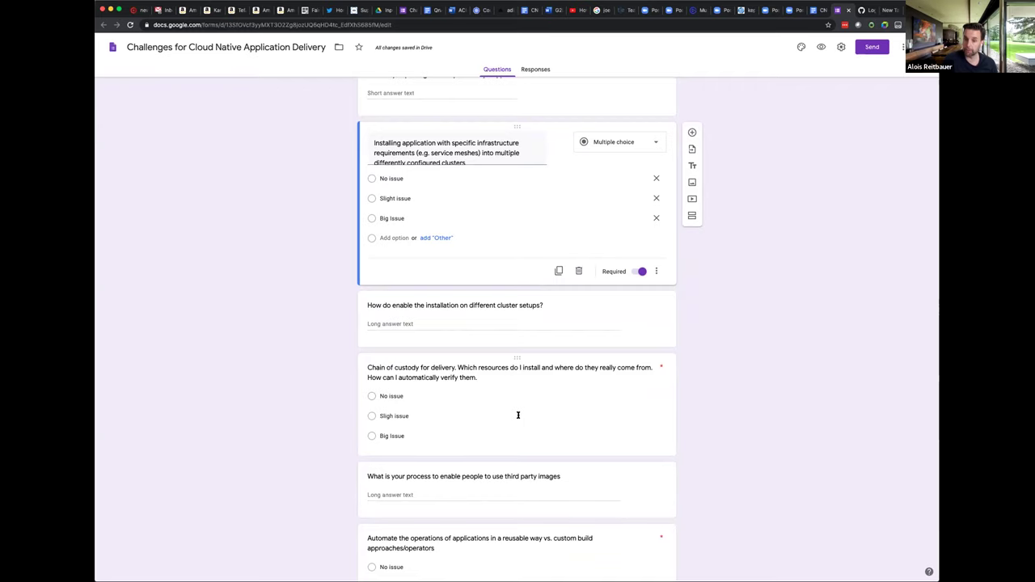
scroll(519, 415, down, 1)
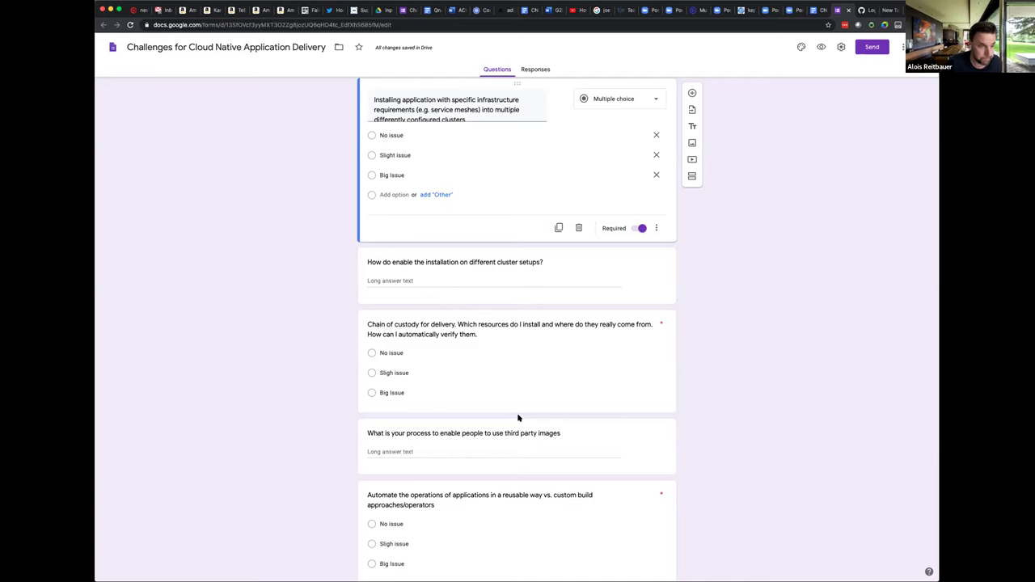
scroll(517, 422, down, 2)
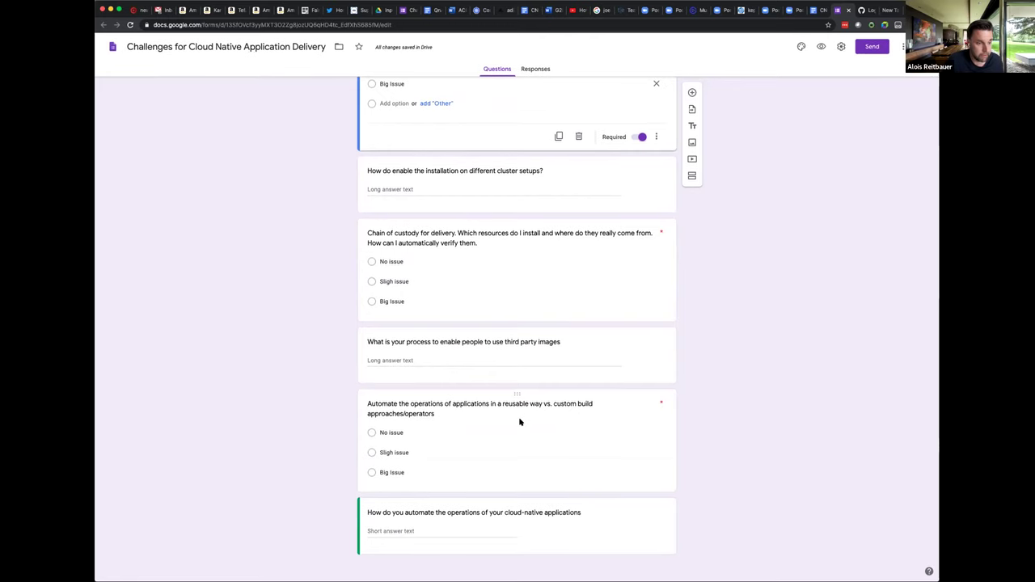
scroll(520, 422, up, 1)
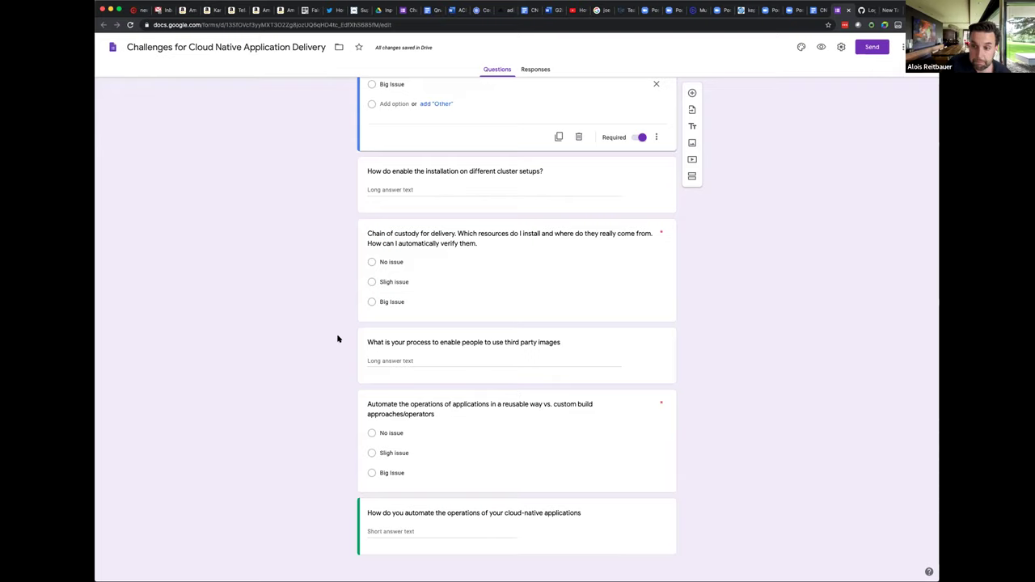
Correct the misspelled option to "Slight issue" in the question on chain of custody for delivery
click(386, 281)
click(390, 235)
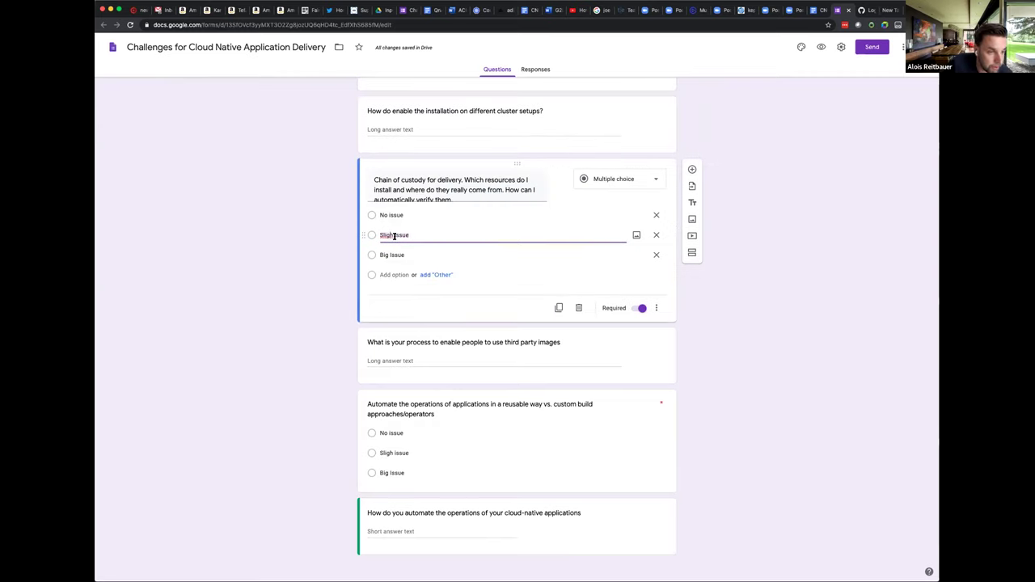
click(396, 234)
text(t)
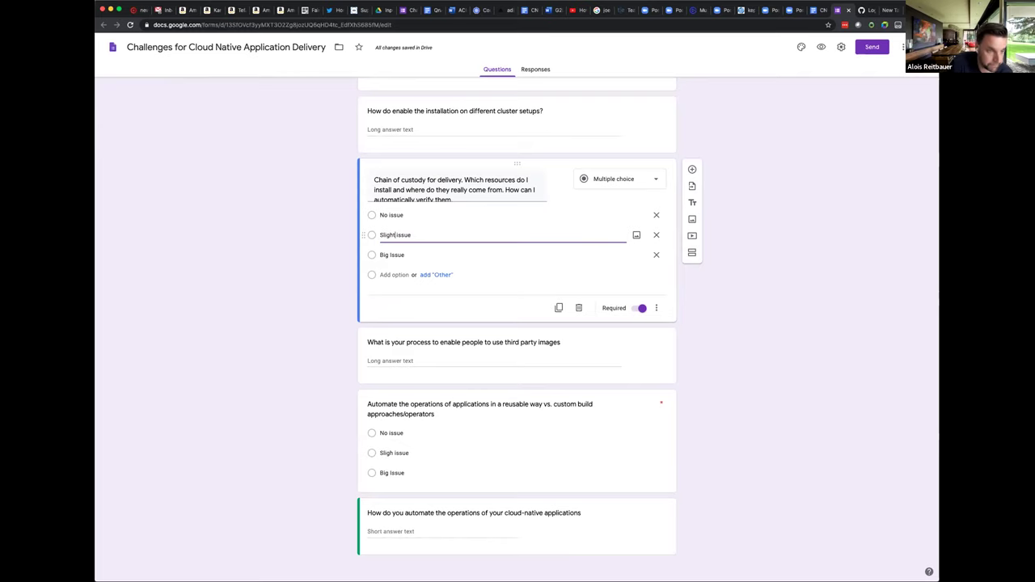
Correct the misspelled option to "Slight issue" in the question on automating application operations in a reusable way
click(390, 445)
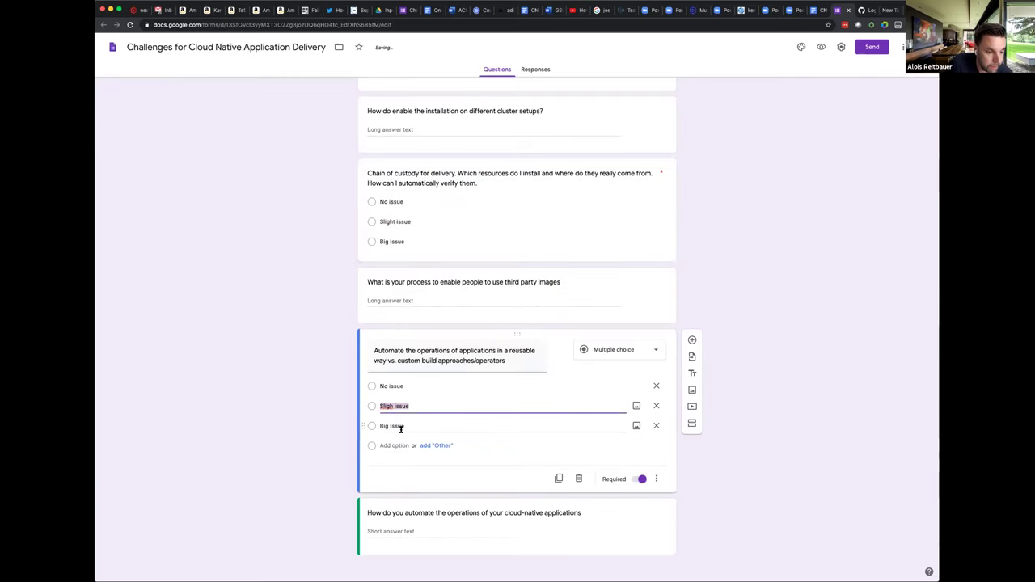
click(393, 406)
key(End)
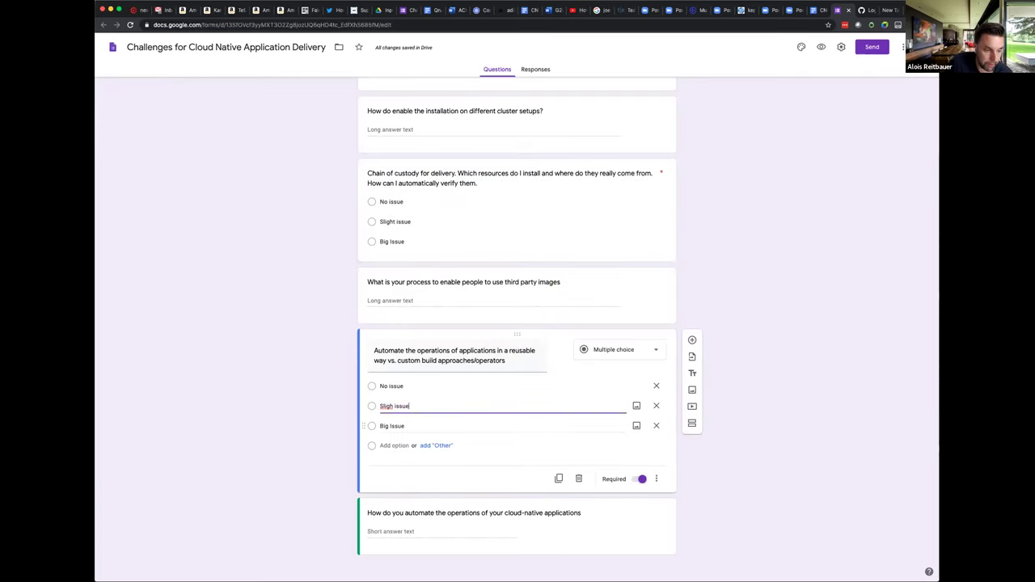
text(t)
key(BackSpace)
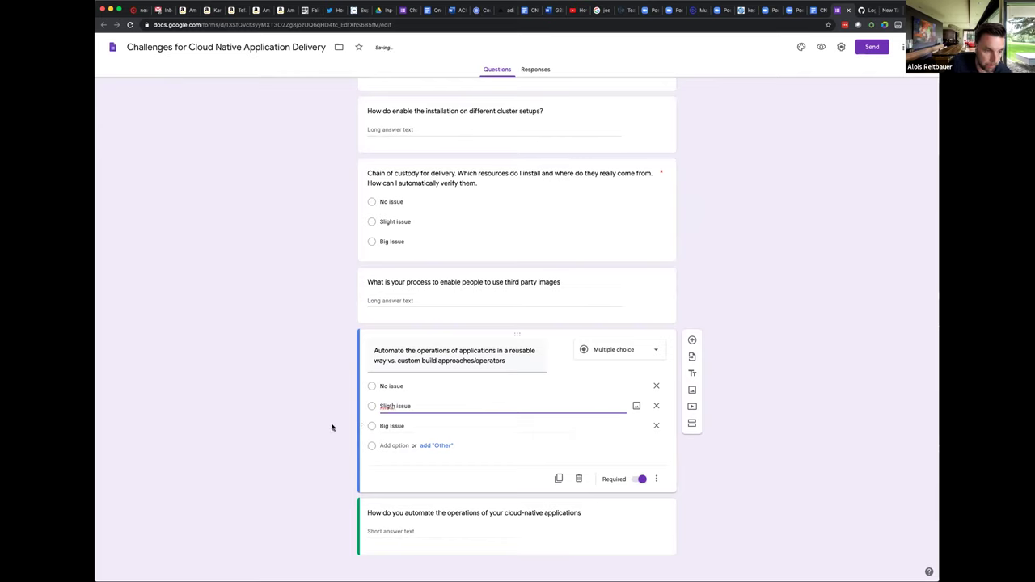
text(t)
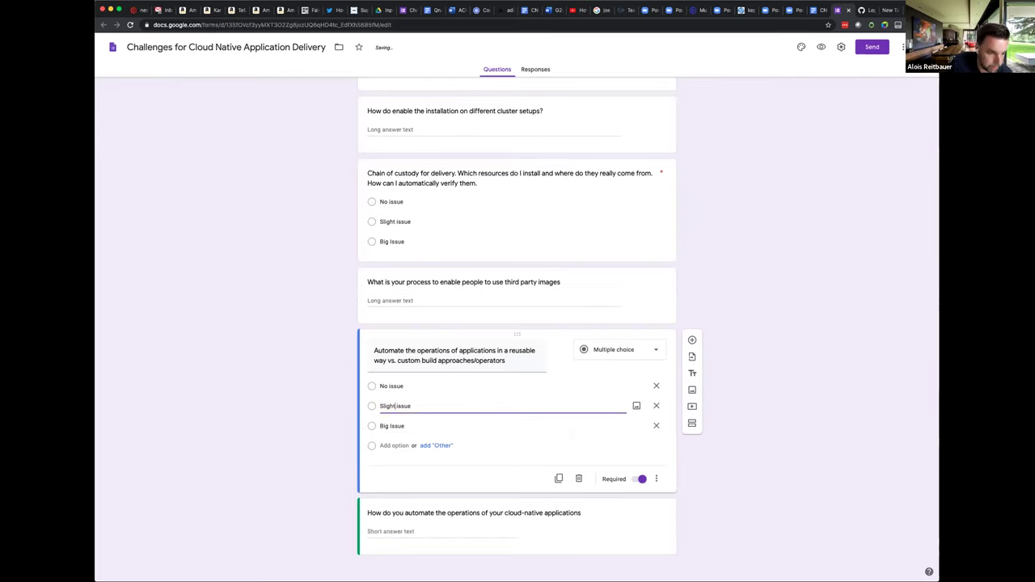
click(232, 455)
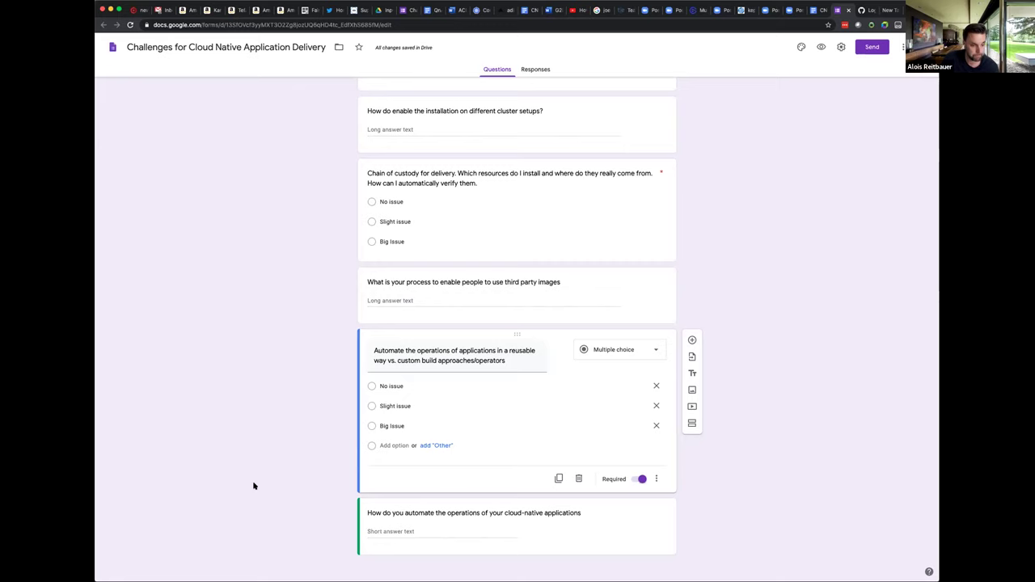
Insert "(commercial off the shelf)" after "COTS" in the title of the question on packaging applications in a COTS format
scroll(397, 480, down, 1)
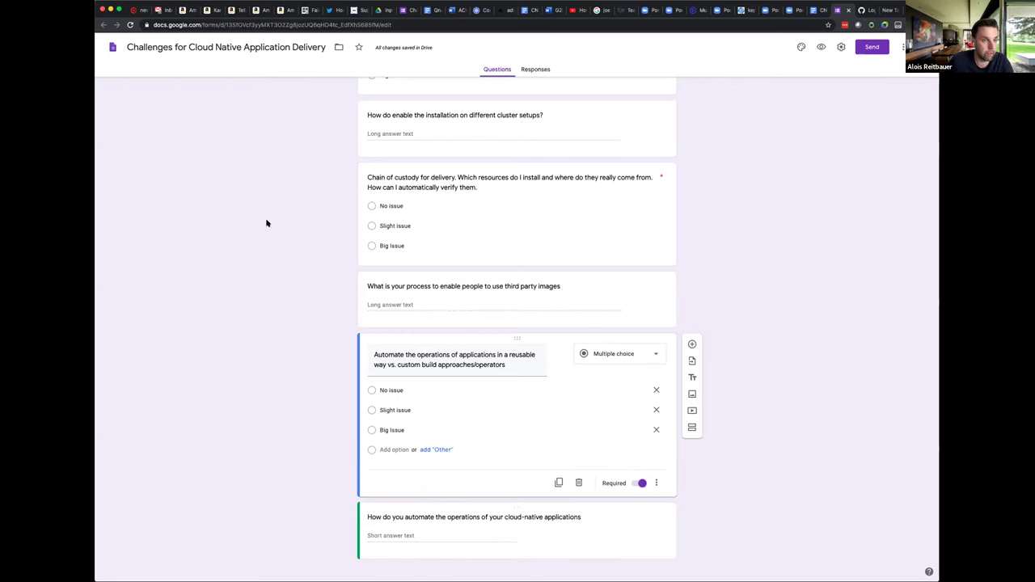
scroll(434, 285, up, 2)
scroll(434, 286, up, 4)
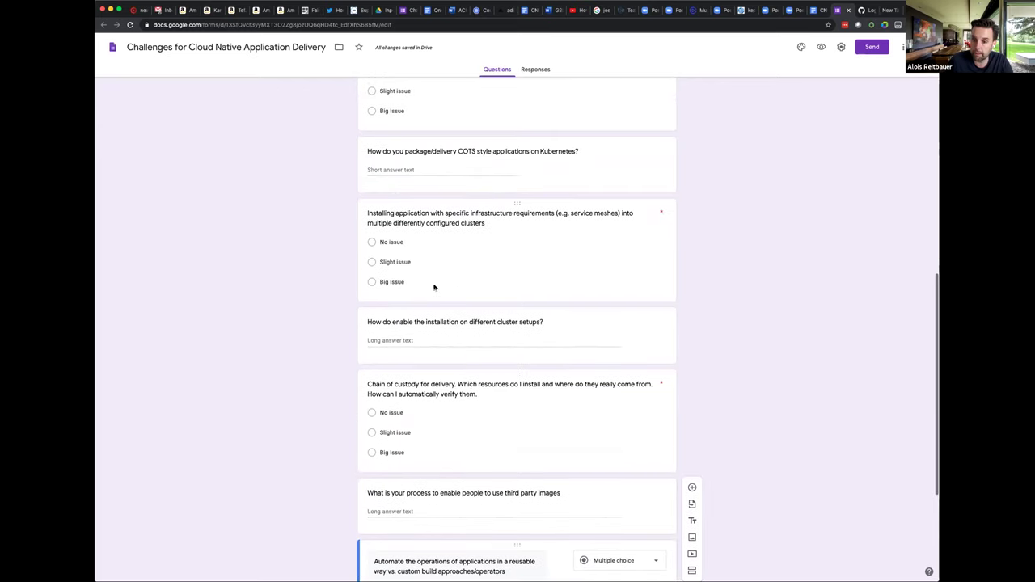
scroll(434, 283, up, 6)
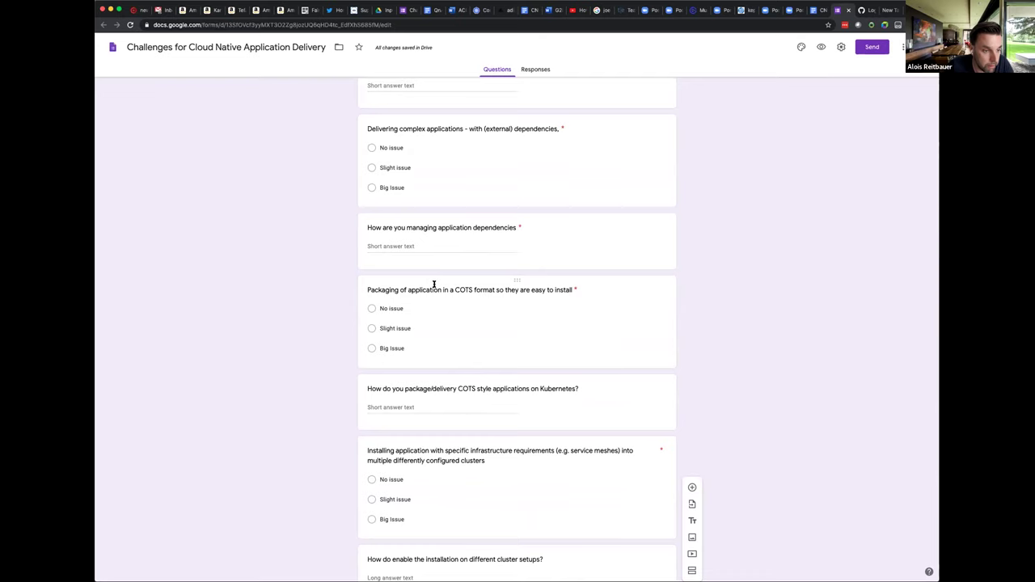
click(436, 284)
click(475, 294)
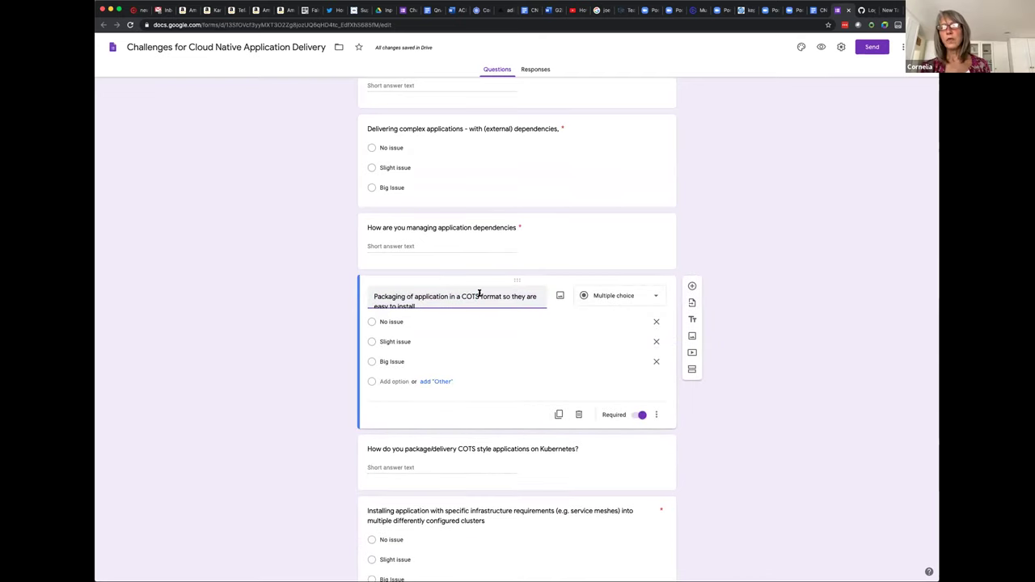
text((commercia)
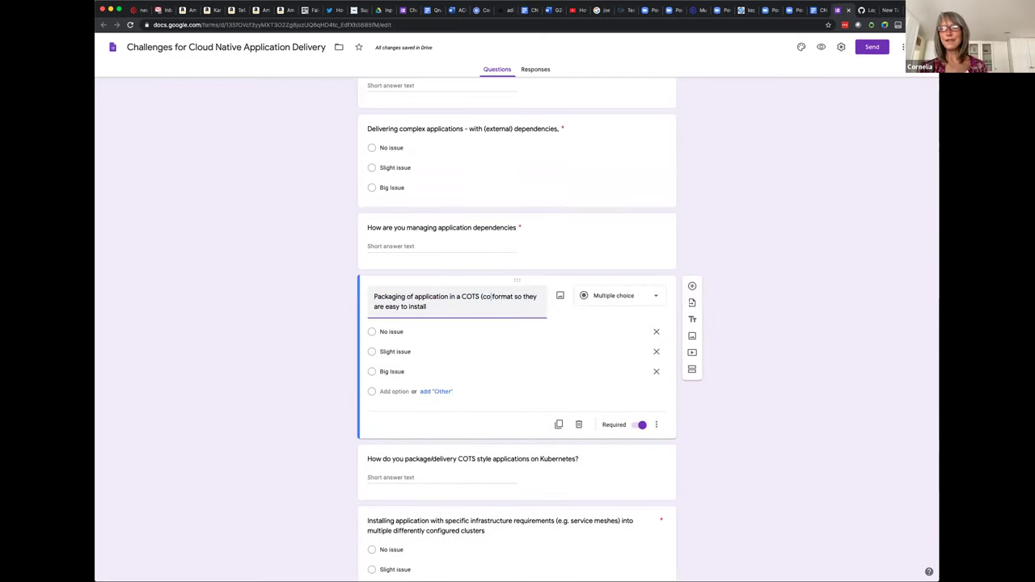
text(l off the)
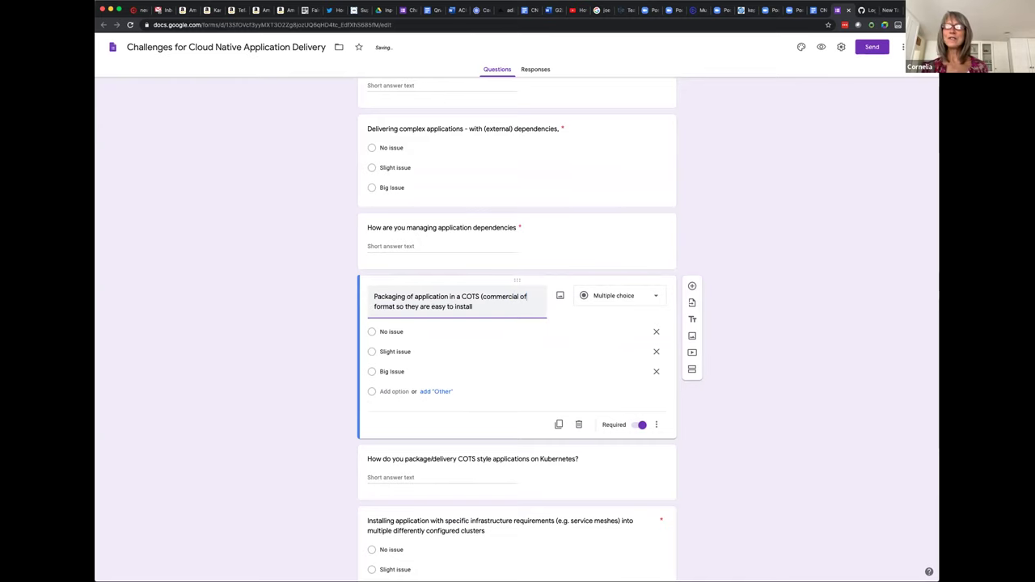
text( shel)
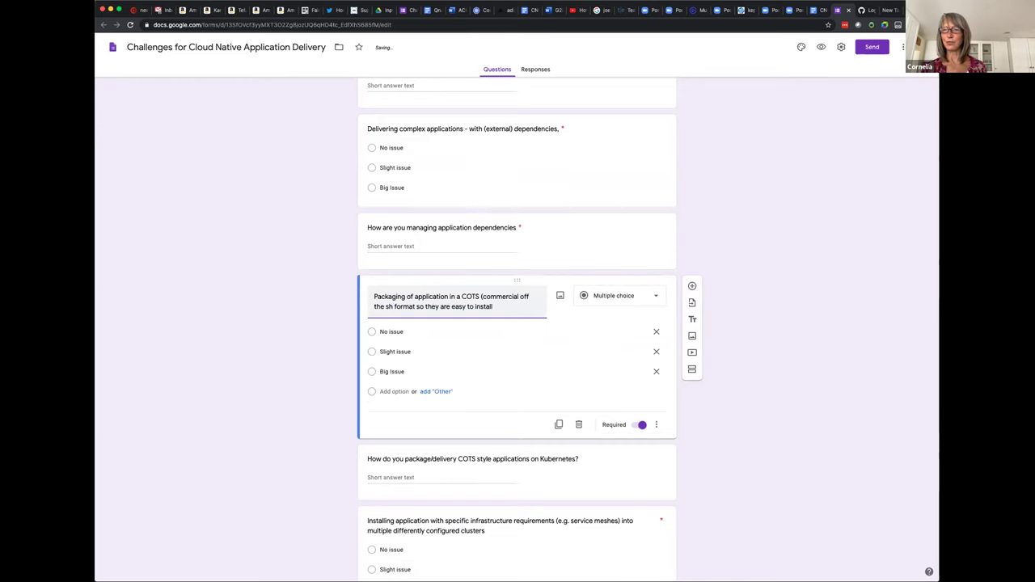
text(f))
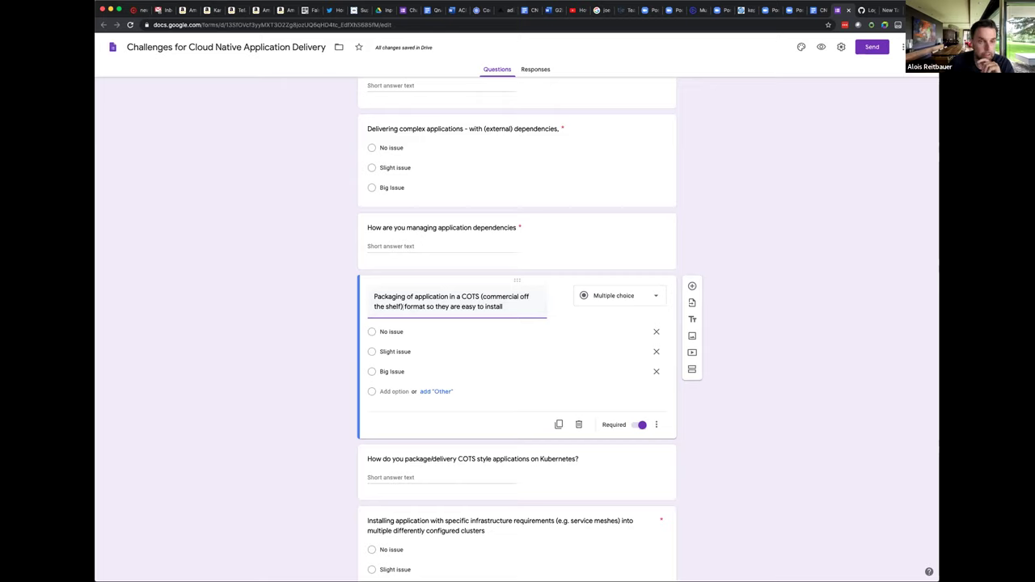
click(812, 275)
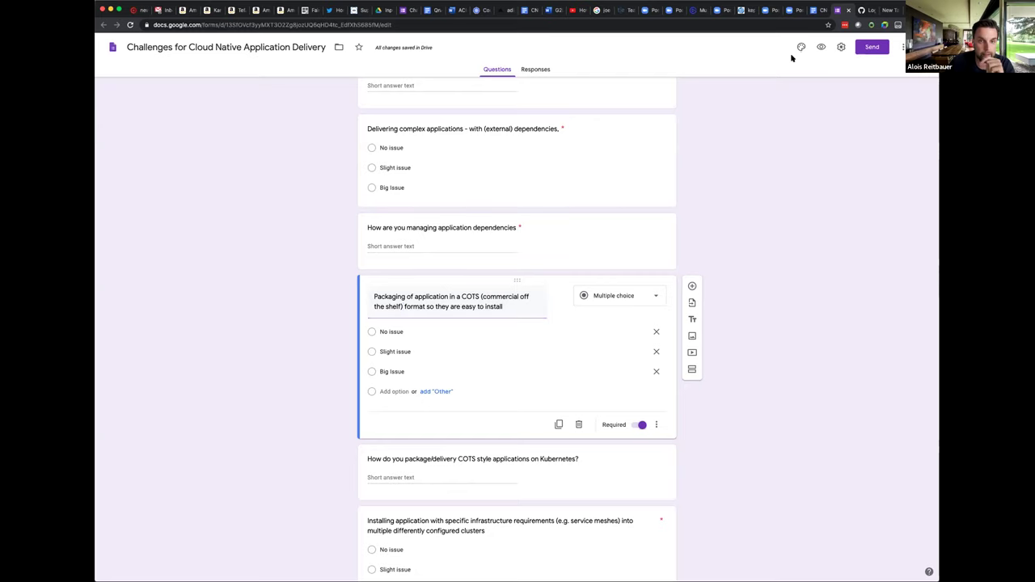
Switch to the CNCF SIG-App-Delivery Meeting Notes document
click(815, 10)
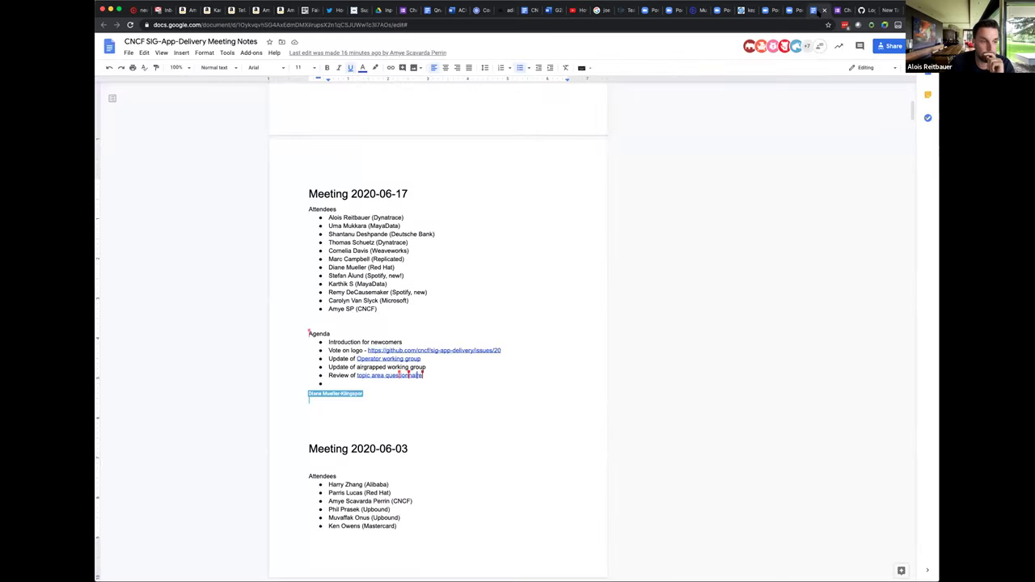